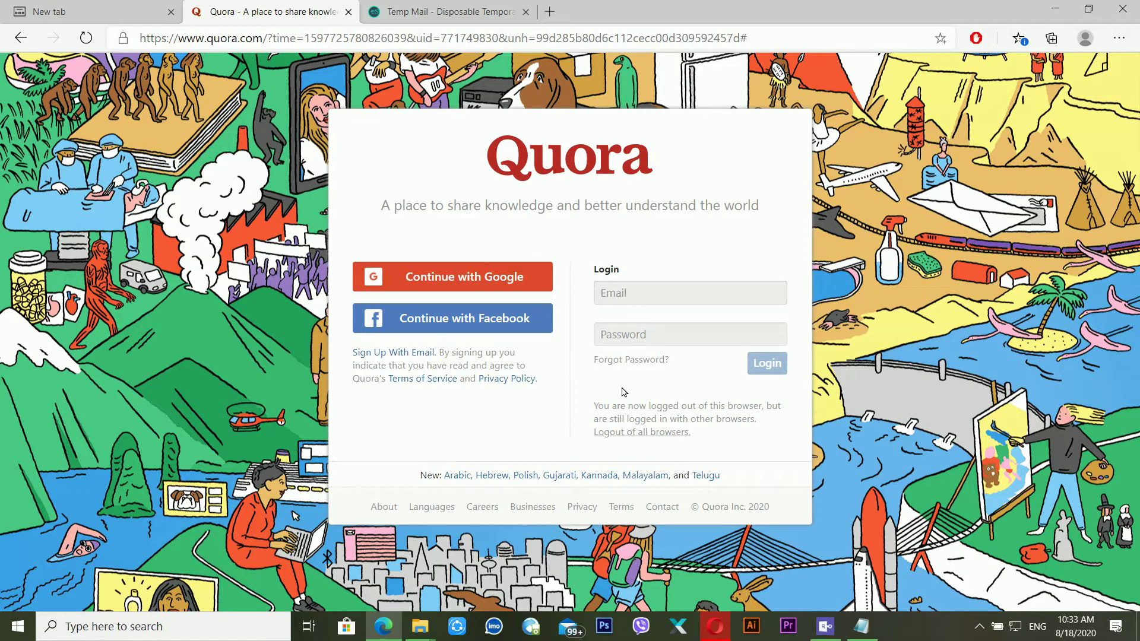
Pass the reCAPTCHA and request reset instructions for the saved temporary email address
{"action": "left_click", "coordinate": [655, 365]}
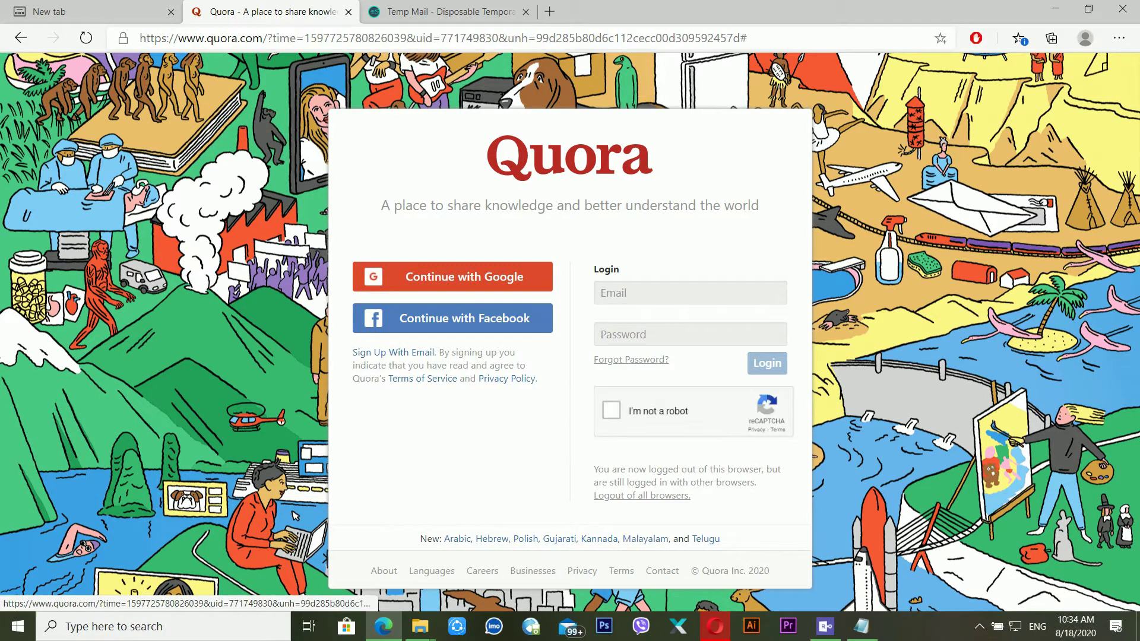
{"action": "left_click", "coordinate": [611, 409]}
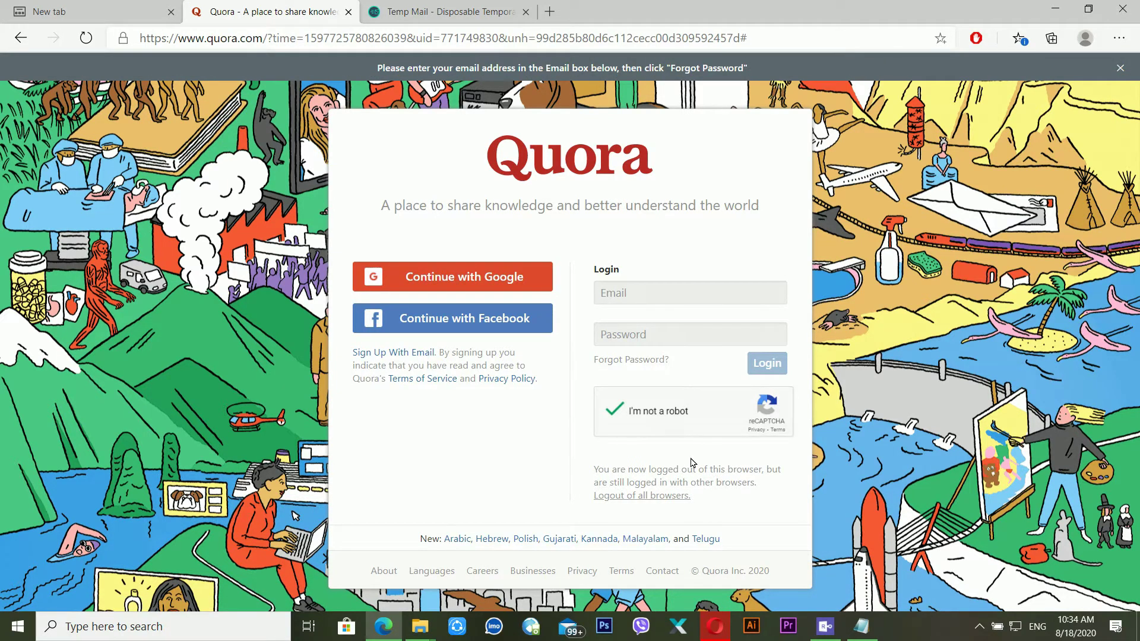
{"action": "left_click", "coordinate": [684, 303]}
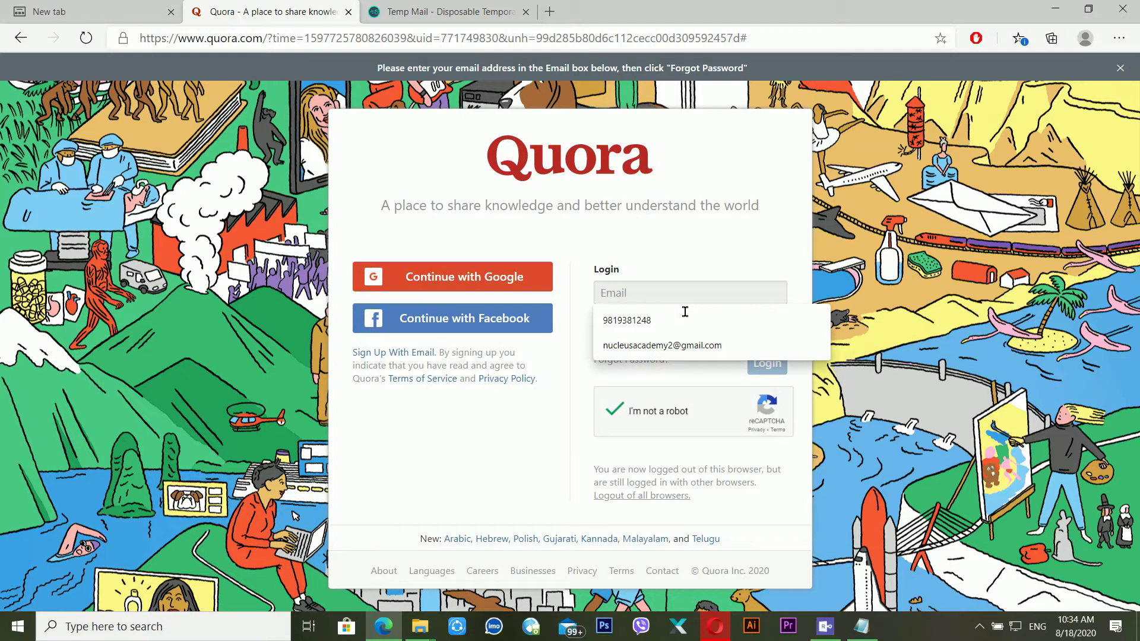
{"action": "key", "text": "ctrl+v"}
{"action": "left_click", "coordinate": [704, 344]}
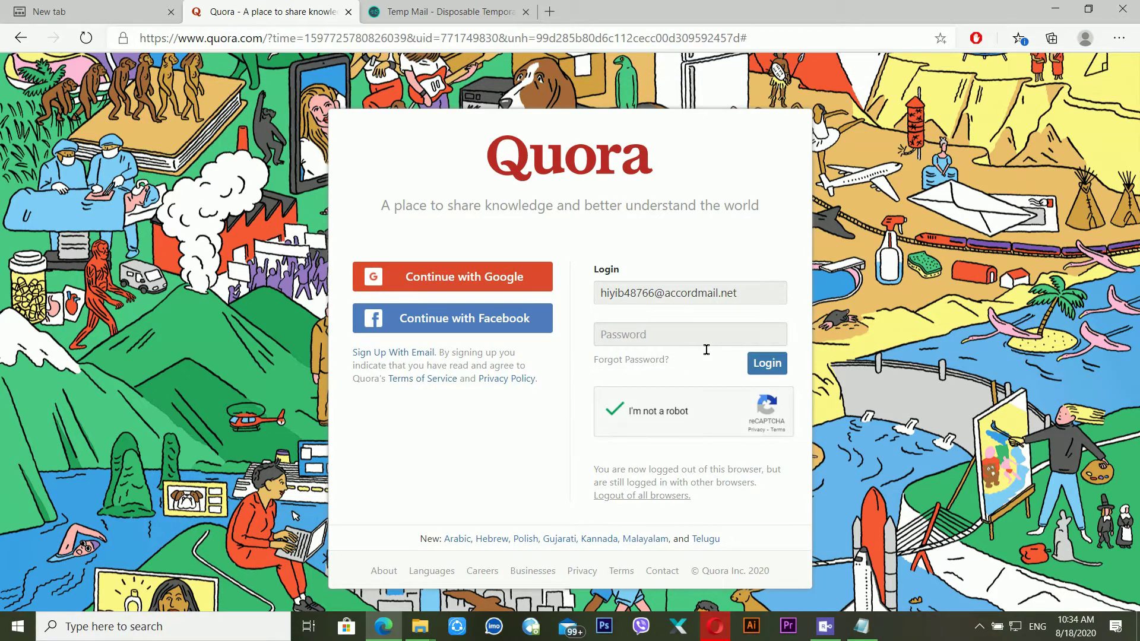
{"action": "left_click", "coordinate": [650, 361]}
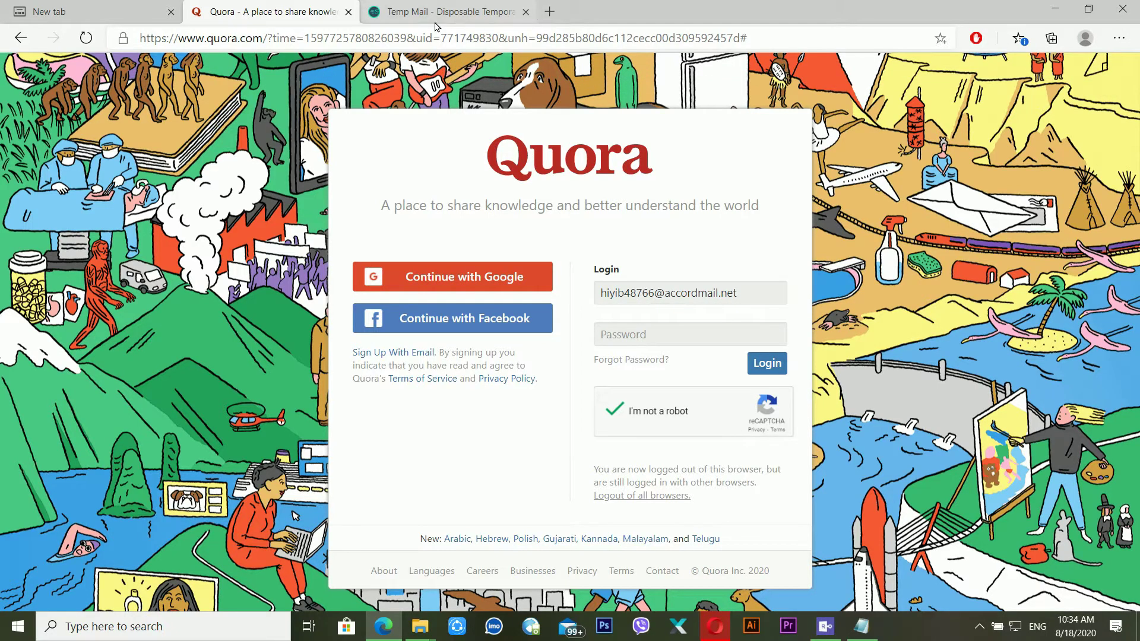
{"action": "left_click", "coordinate": [460, 7]}
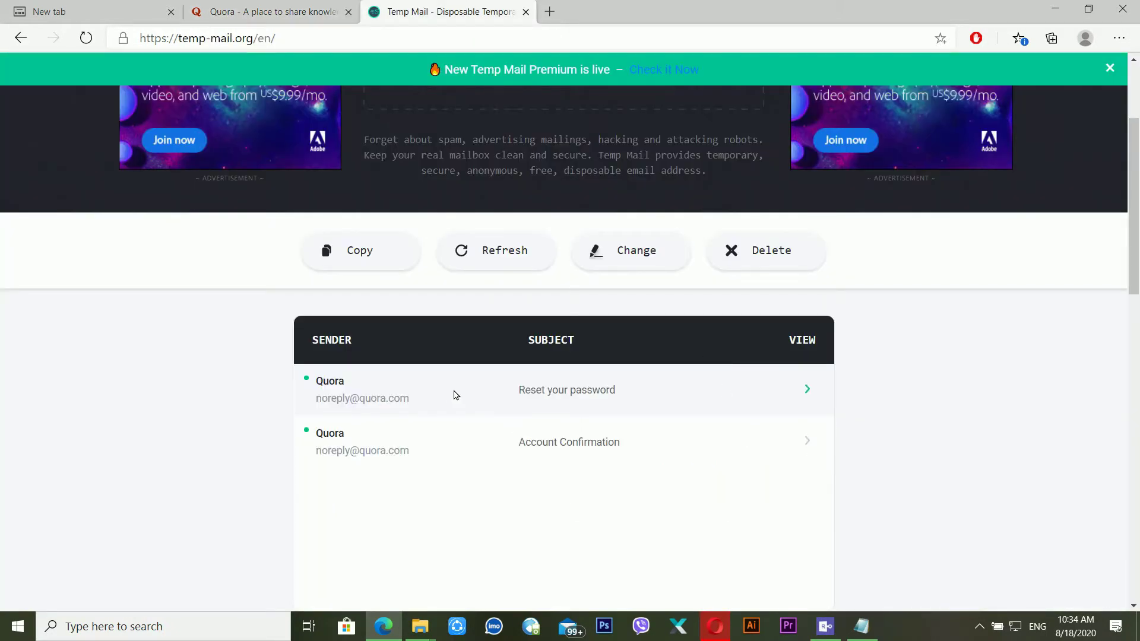
Open Quora's 'Reset your password' email and load its reset link in a new tab
{"action": "left_click", "coordinate": [407, 397]}
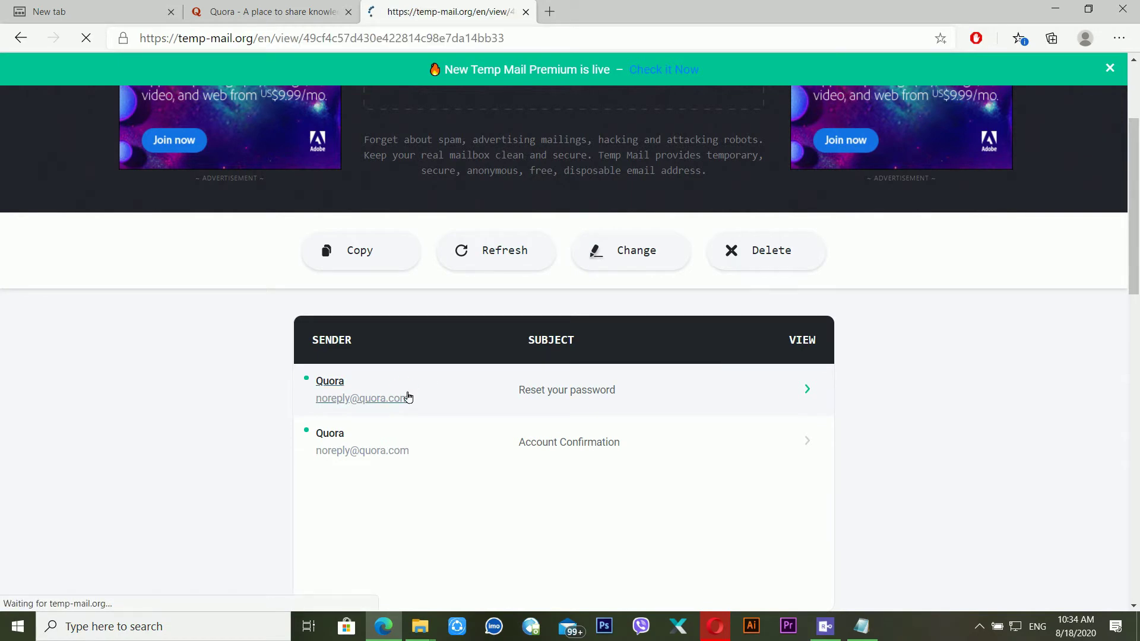
{"action": "scroll", "coordinate": [707, 321], "scroll_direction": "down", "scroll_amount": 8}
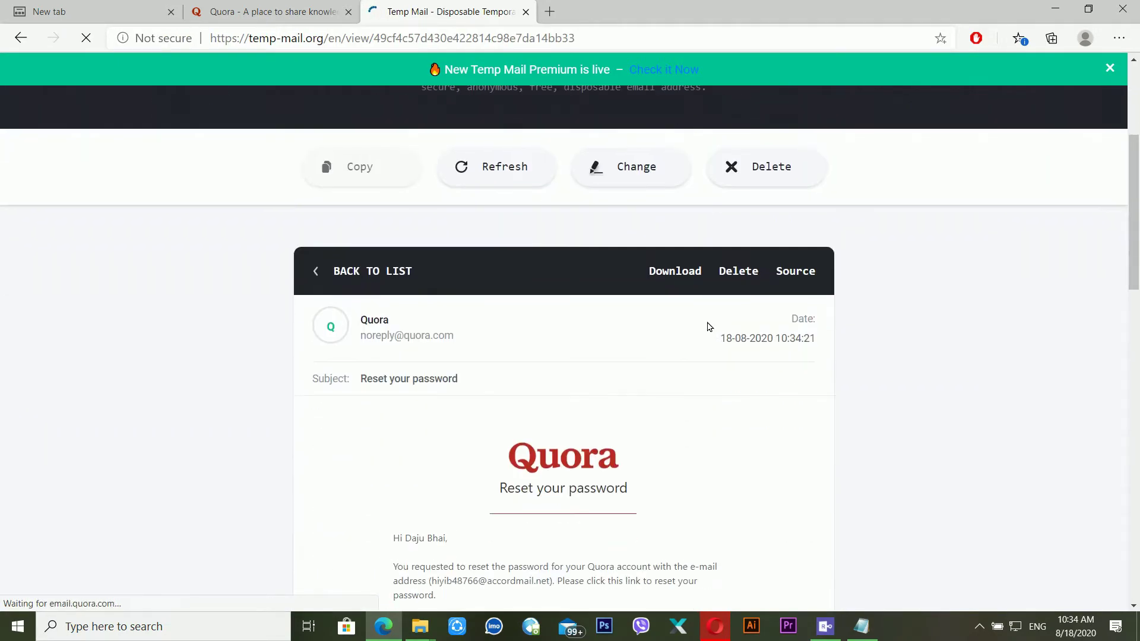
{"action": "scroll", "coordinate": [703, 347], "scroll_direction": "down", "scroll_amount": 2}
{"action": "scroll", "coordinate": [626, 339], "scroll_direction": "up", "scroll_amount": 3}
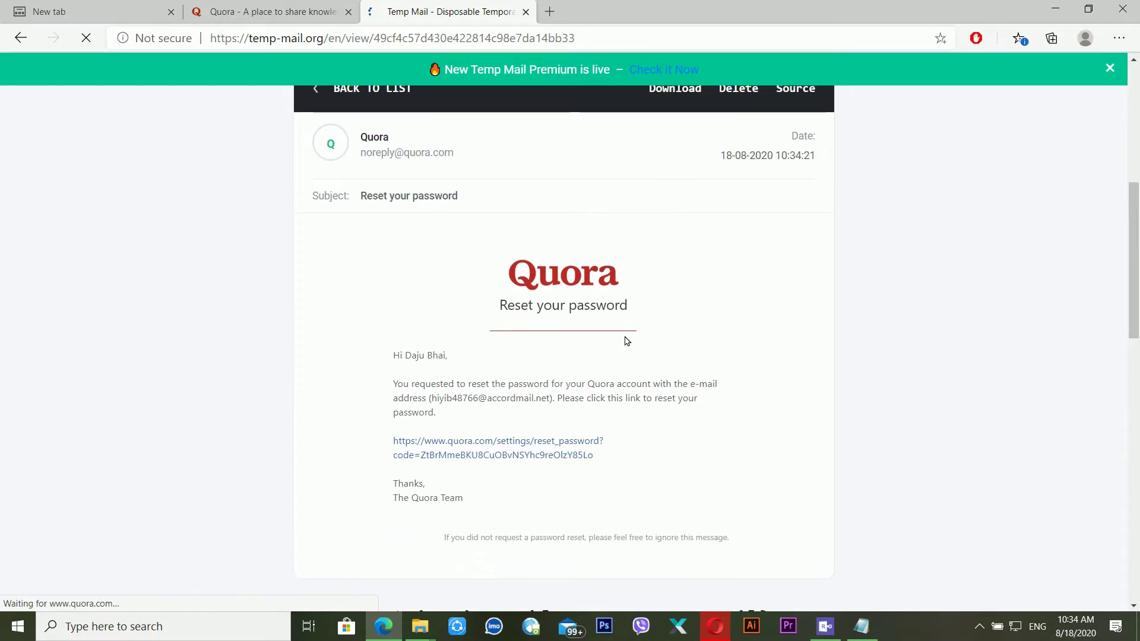
{"action": "scroll", "coordinate": [413, 408], "scroll_direction": "down", "scroll_amount": 3}
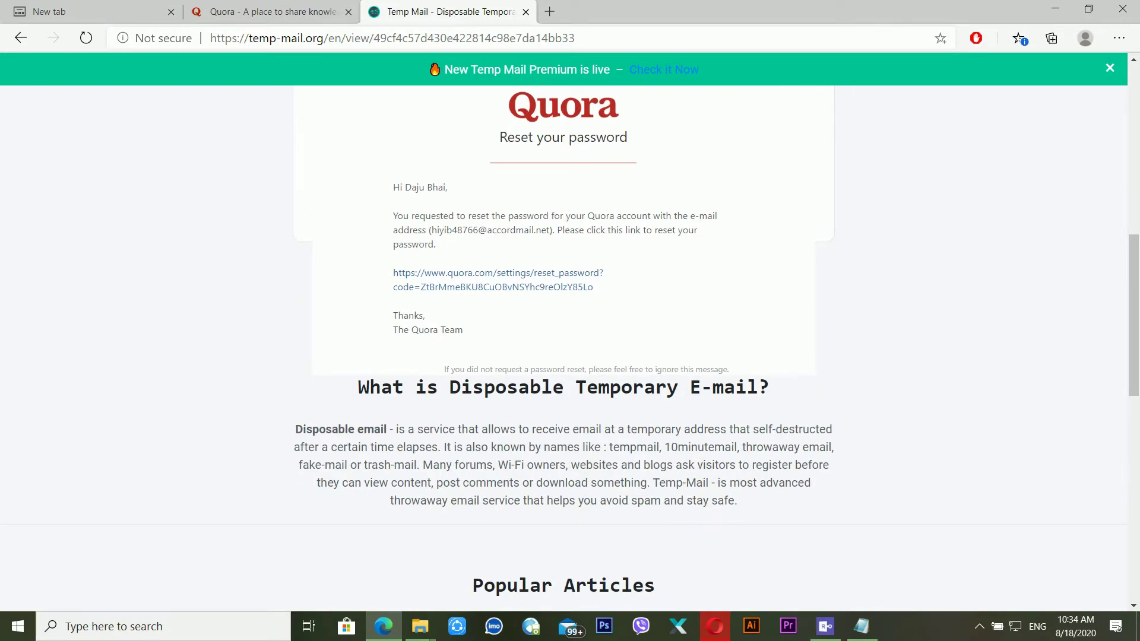
{"action": "right_click", "coordinate": [467, 282]}
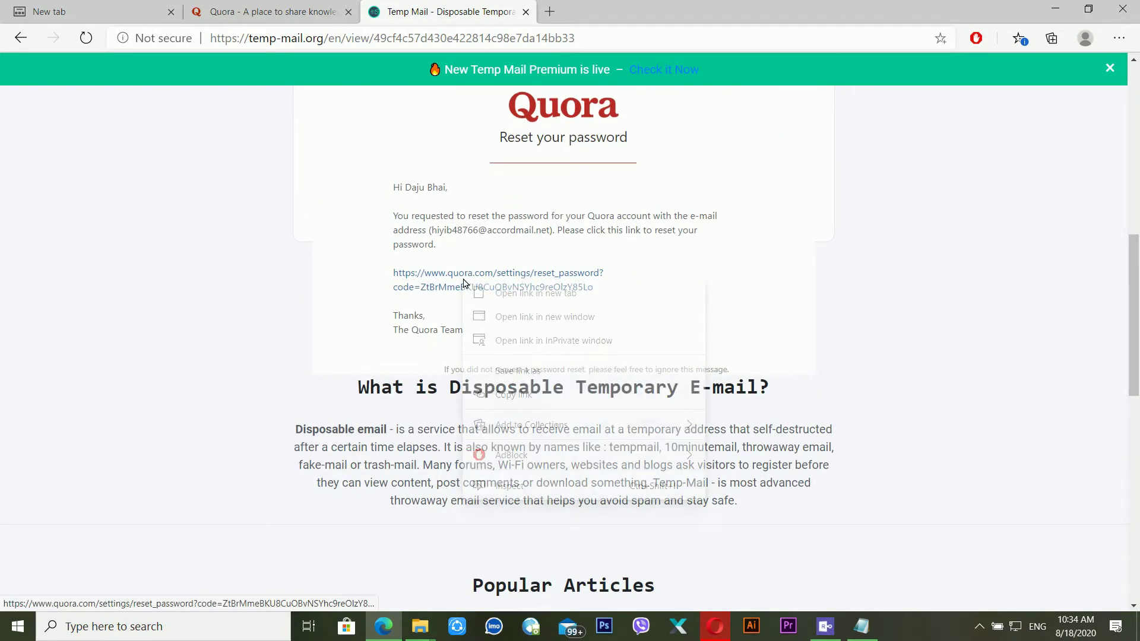
{"action": "left_click", "coordinate": [557, 299]}
{"action": "left_click", "coordinate": [617, 12]}
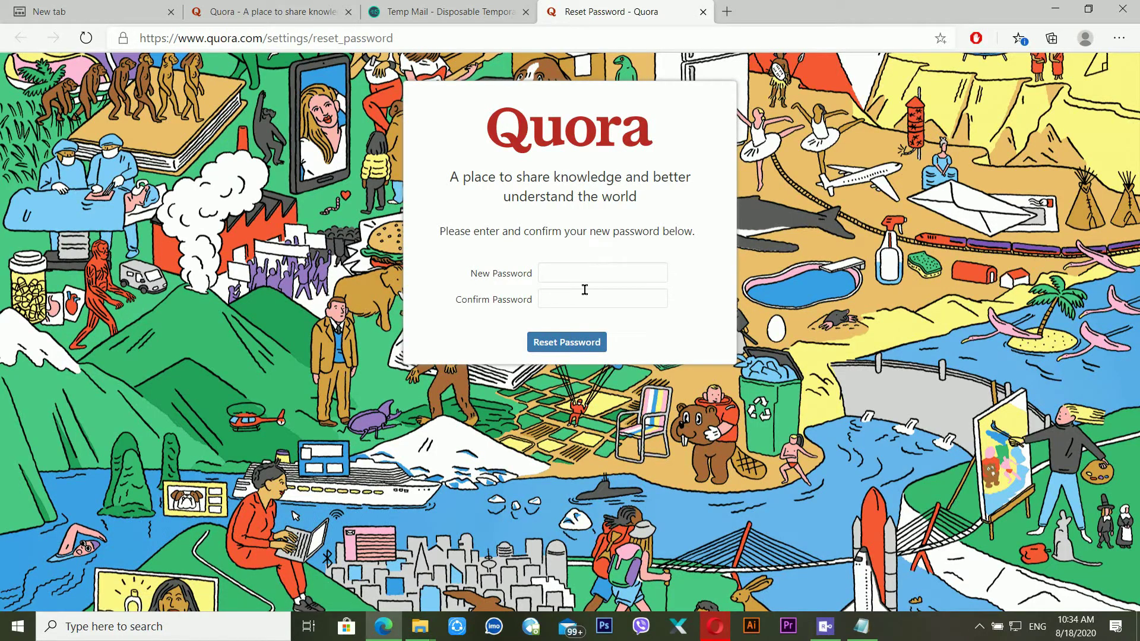
{"action": "left_click", "coordinate": [607, 279]}
Enter the new password in New Password and Confirm Password, then submit the reset
{"action": "type", "text": "a"}
{"action": "key", "text": "BackSpace"}
{"action": "type", "text": "***********"}
{"action": "key", "text": "Tab"}
{"action": "type", "text": "***********"}
{"action": "left_click", "coordinate": [552, 348]}
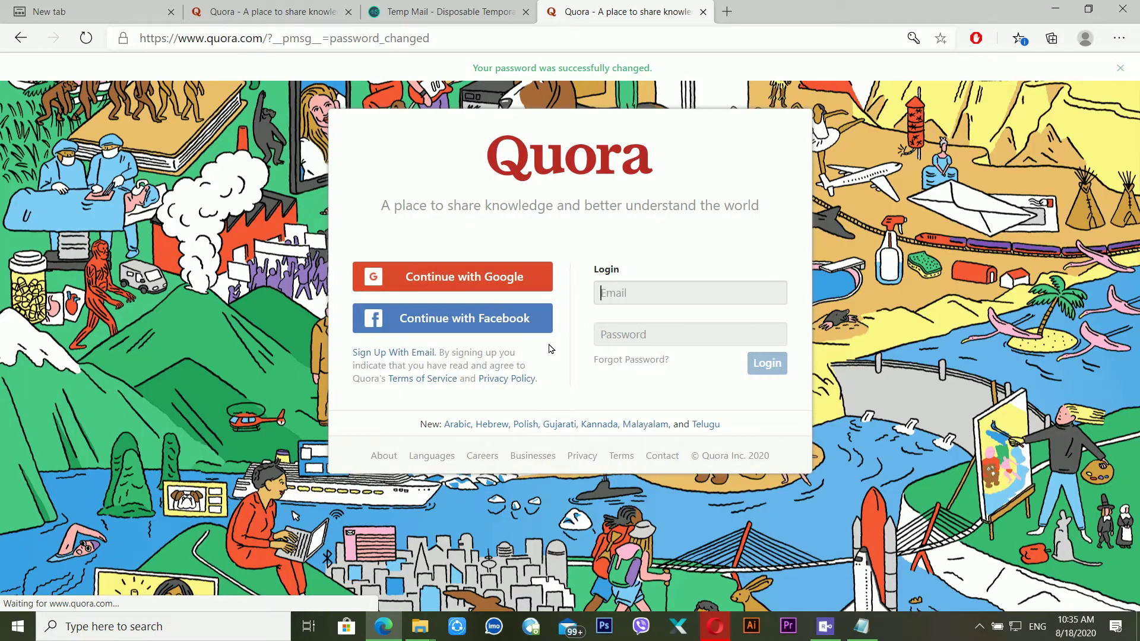
Log in with the saved temporary email address and the new password
{"action": "left_click", "coordinate": [680, 296]}
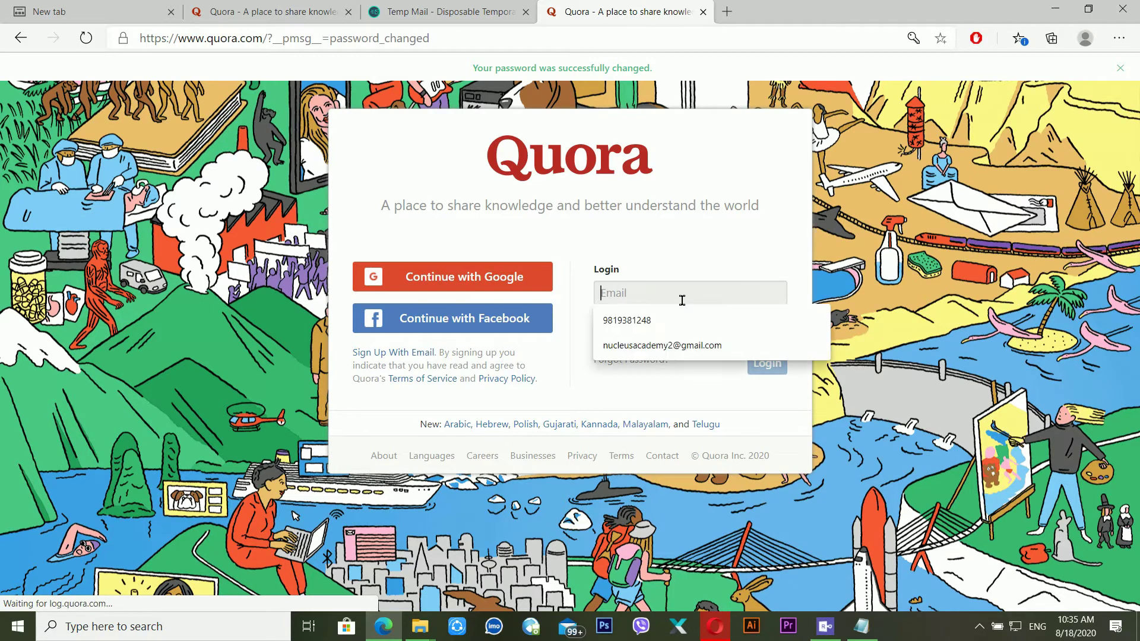
{"action": "key", "text": "ctrl+v"}
{"action": "left_click", "coordinate": [673, 334]}
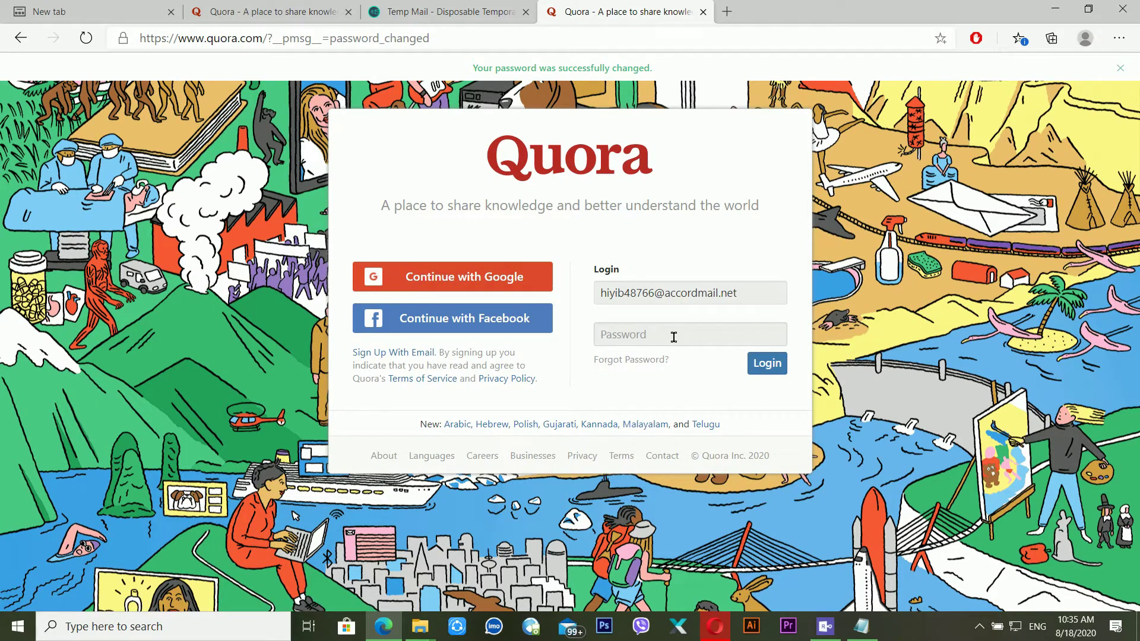
{"action": "type", "text": "•••••••••"}
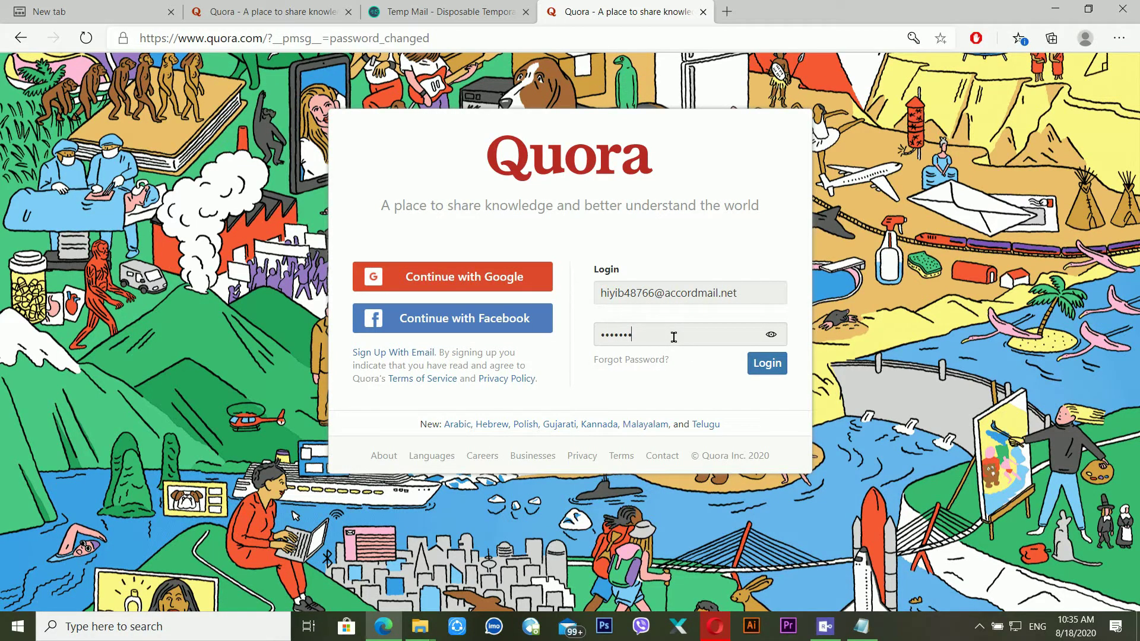
{"action": "type", "text": "••"}
{"action": "left_click", "coordinate": [763, 363]}
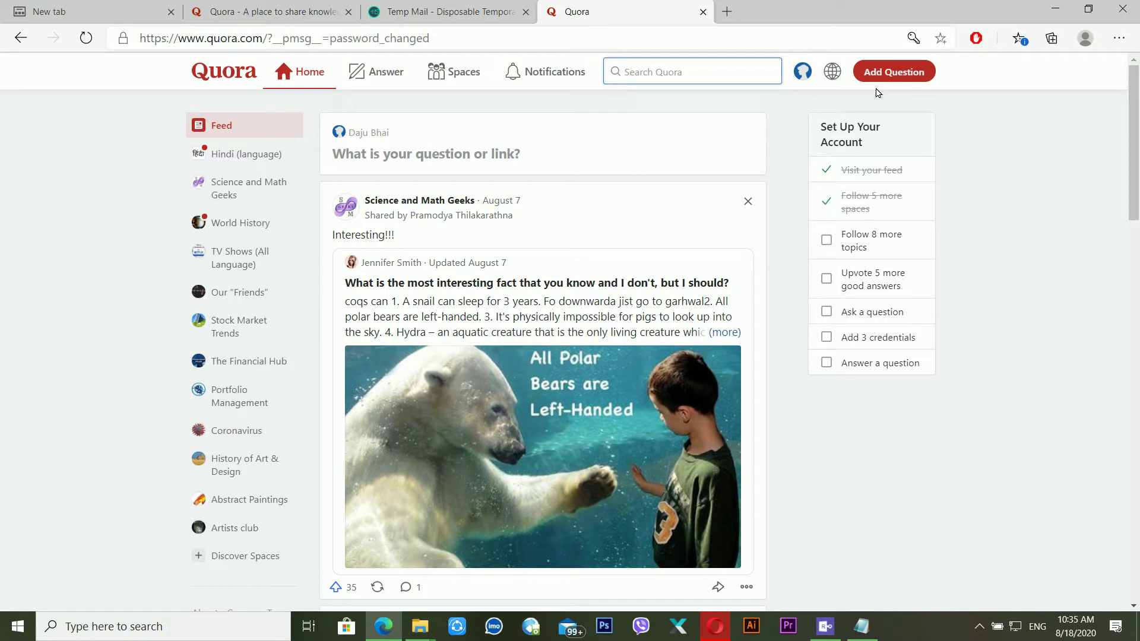
Choose Logout from the profile avatar menu
{"action": "left_click", "coordinate": [802, 71]}
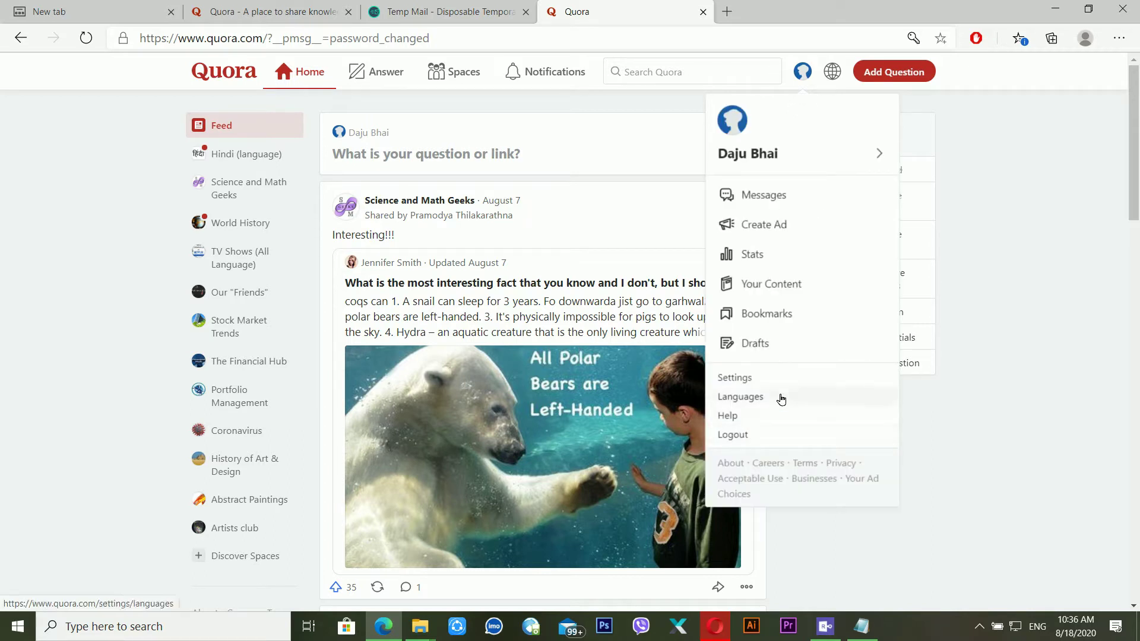
{"action": "left_click", "coordinate": [750, 437]}
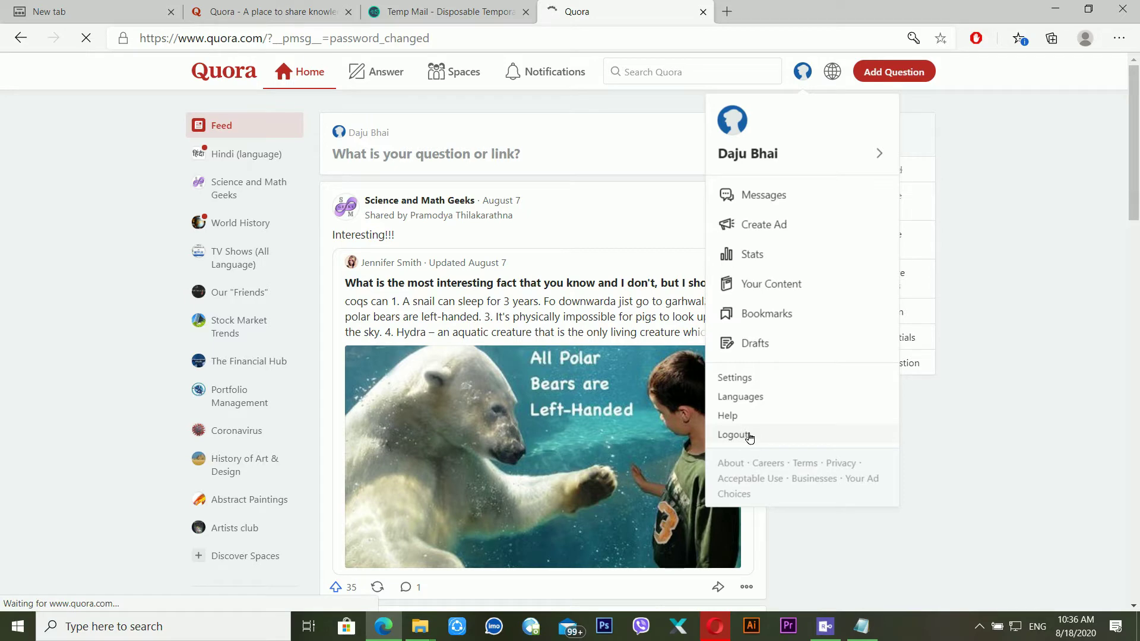